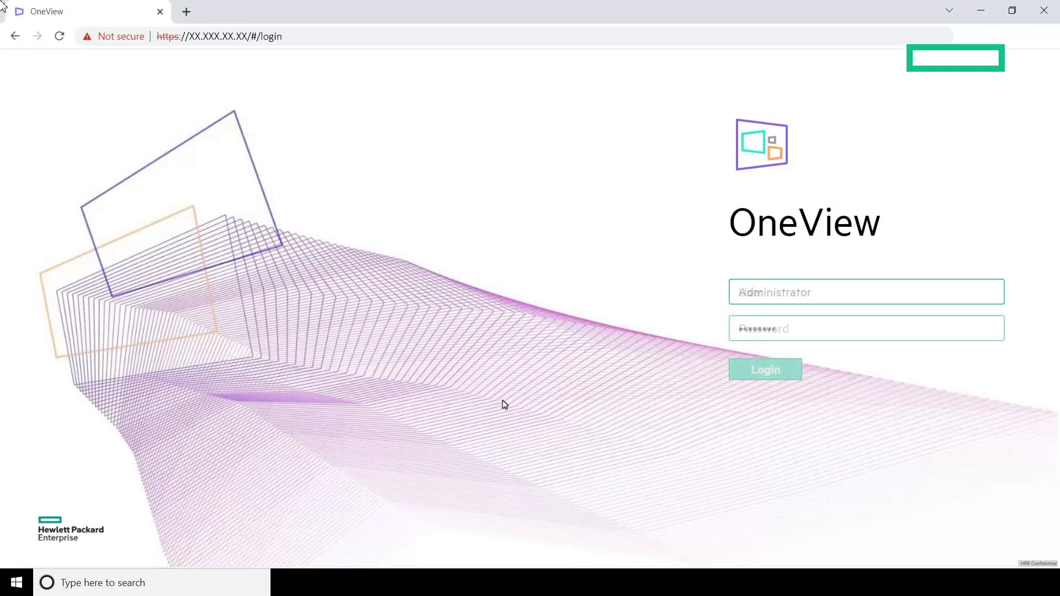
Sign in and open the Edit Notifications dialog from Settings > Notifications
{"action": "left_click", "coordinate": [766, 364]}
{"action": "left_click", "coordinate": [130, 73]}
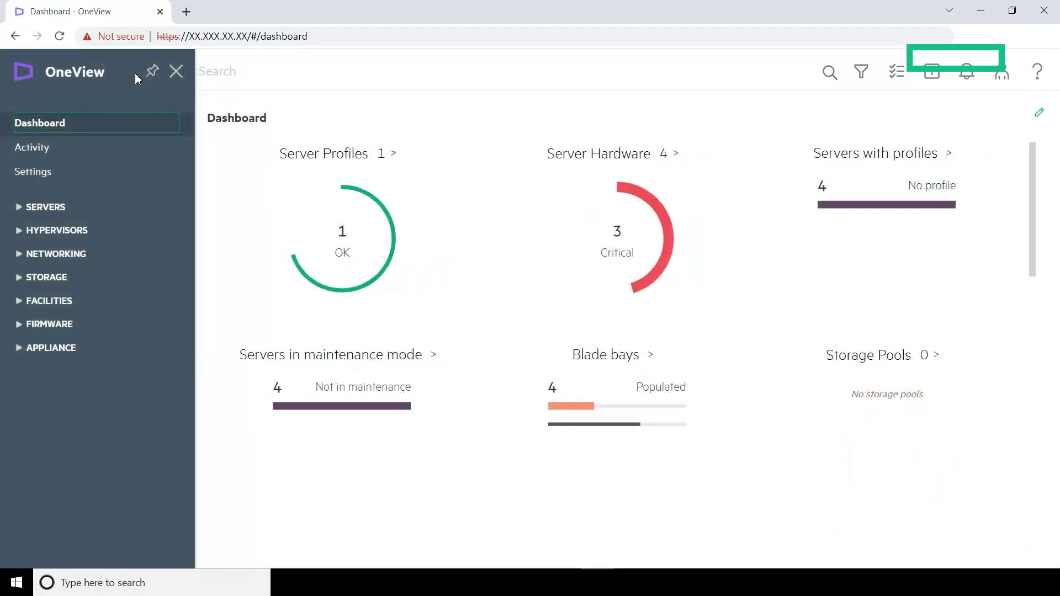
{"action": "left_click", "coordinate": [32, 175]}
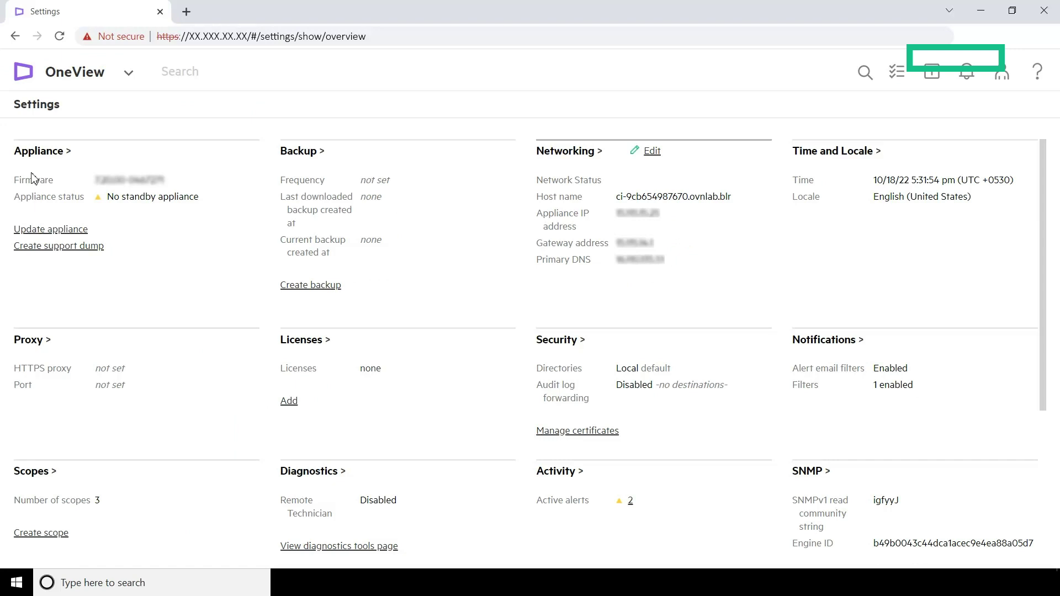
{"action": "left_click", "coordinate": [828, 341]}
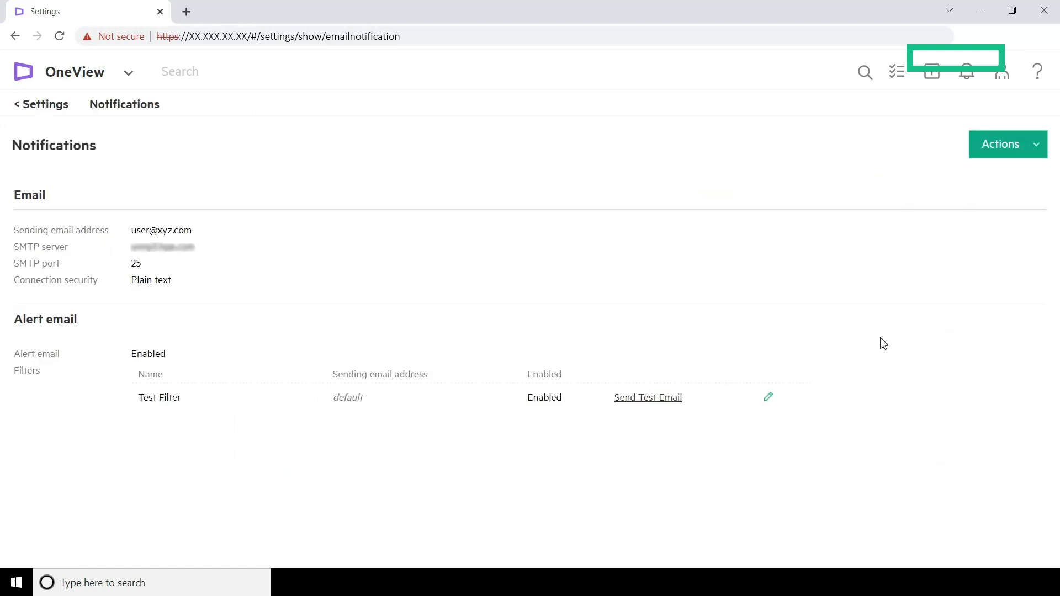
{"action": "left_click", "coordinate": [1033, 146]}
{"action": "left_click", "coordinate": [991, 164]}
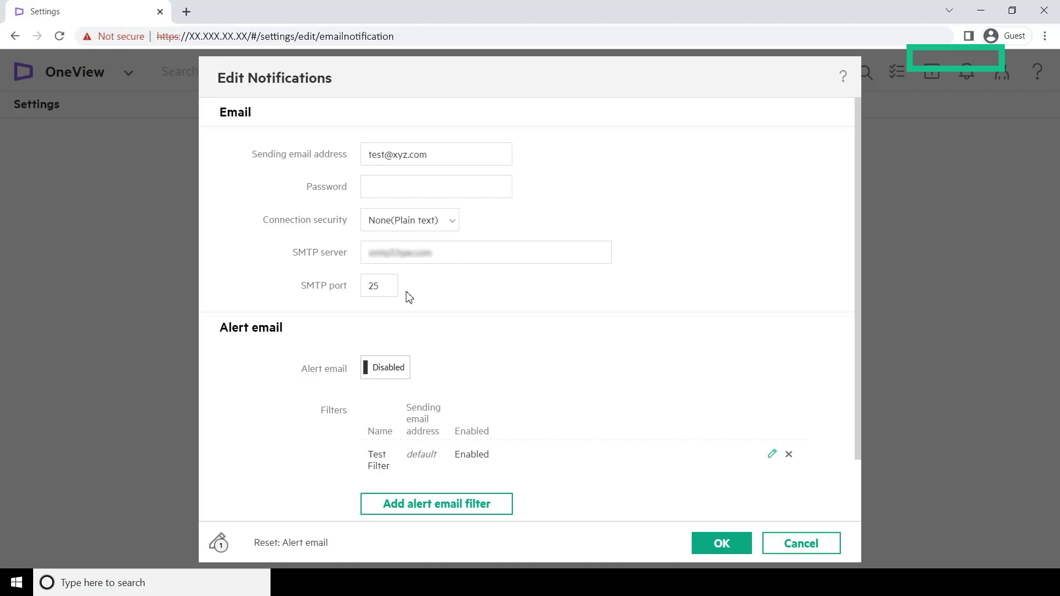
Enable alert email in Edit Notifications and save the settings
{"action": "left_click", "coordinate": [385, 367]}
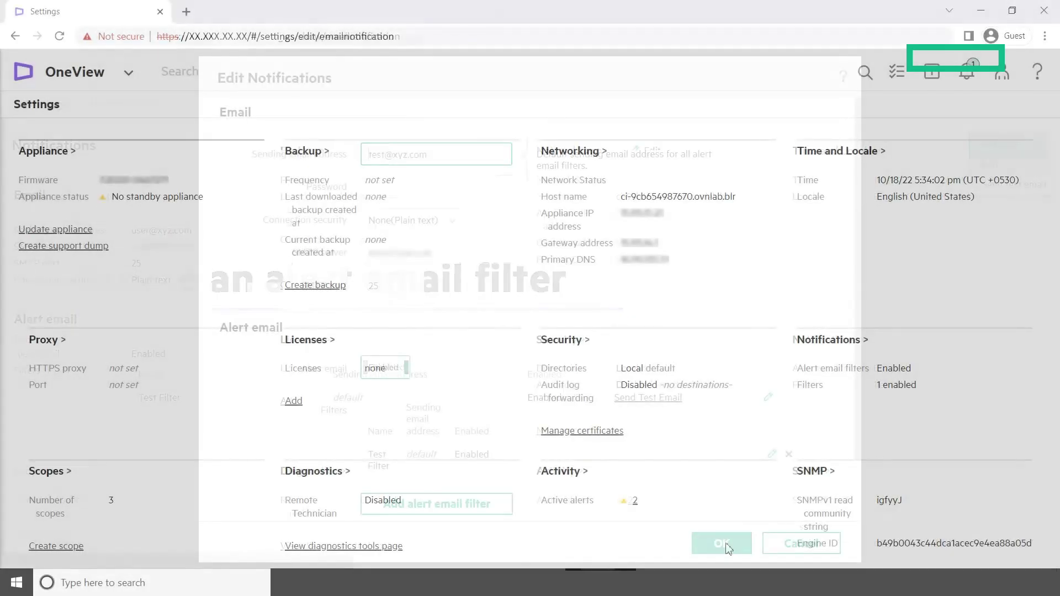
{"action": "left_click", "coordinate": [726, 545]}
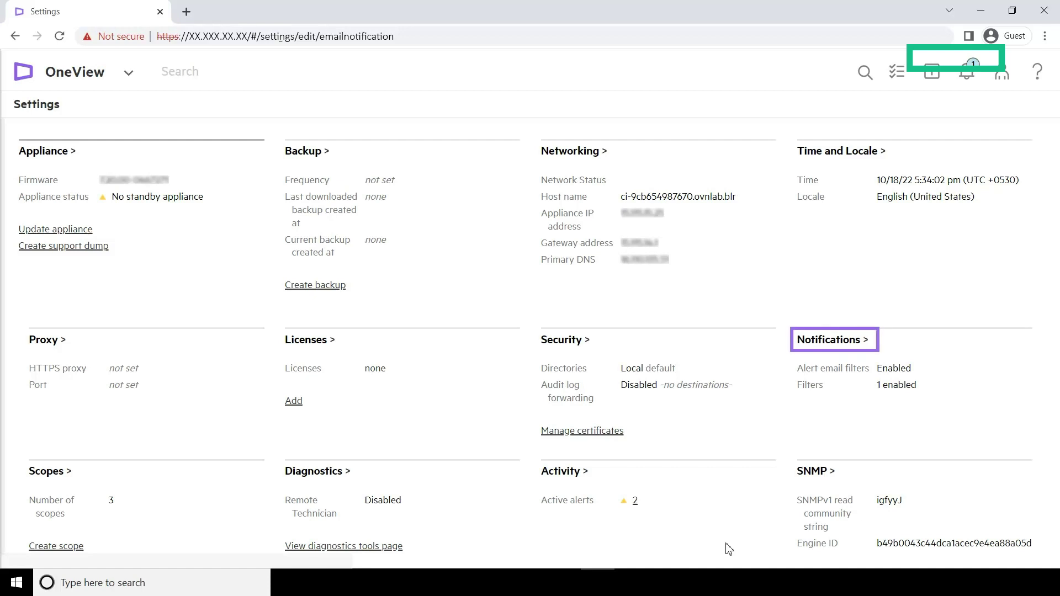
Edit the notification settings and start a new alert email filter
{"action": "mouse_move", "coordinate": [904, 346]}
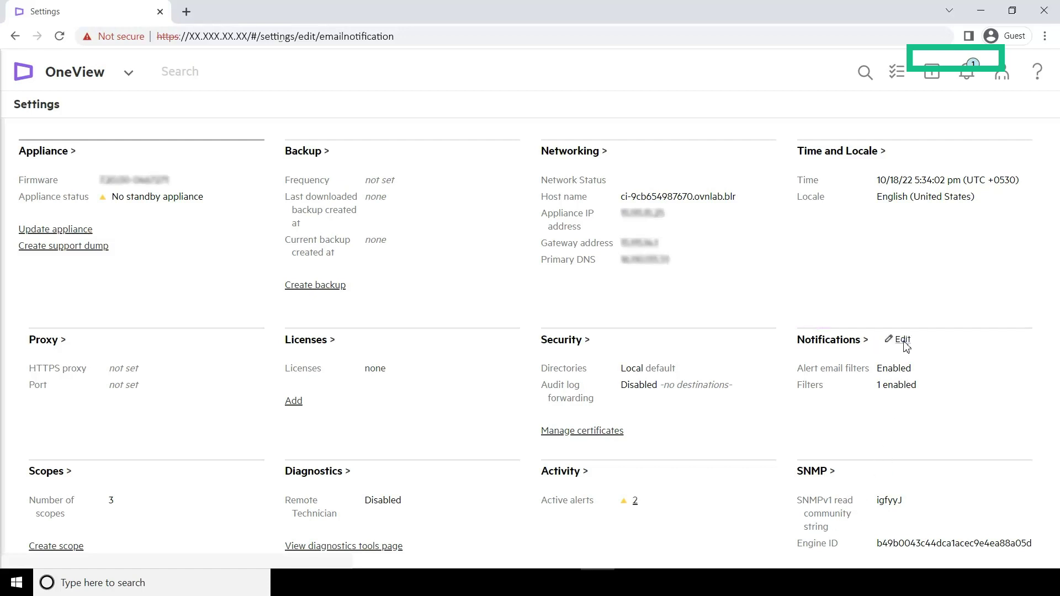
{"action": "left_click", "coordinate": [903, 340]}
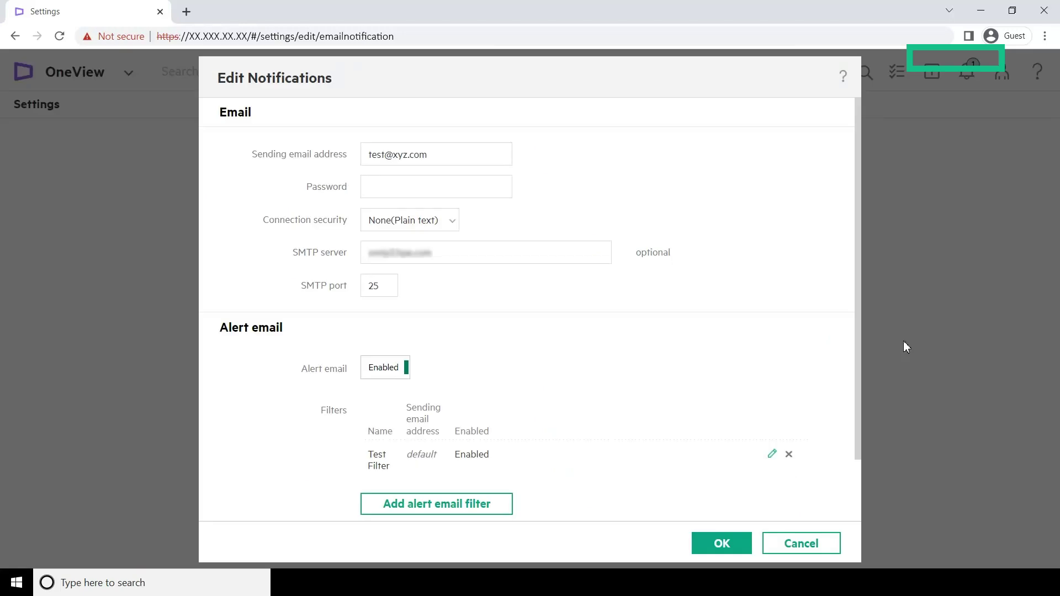
{"action": "left_click", "coordinate": [443, 507]}
Name the filter 'Test Filter1', enable it, and choose Advanced alert criteria
{"action": "type", "text": "Test Filter1"}
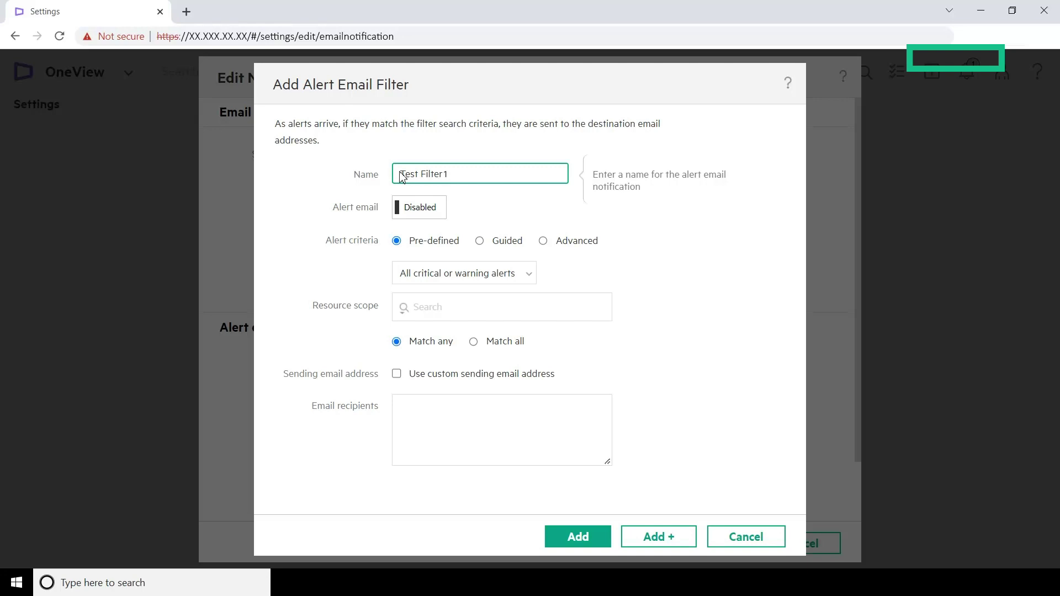
{"action": "left_click", "coordinate": [426, 210]}
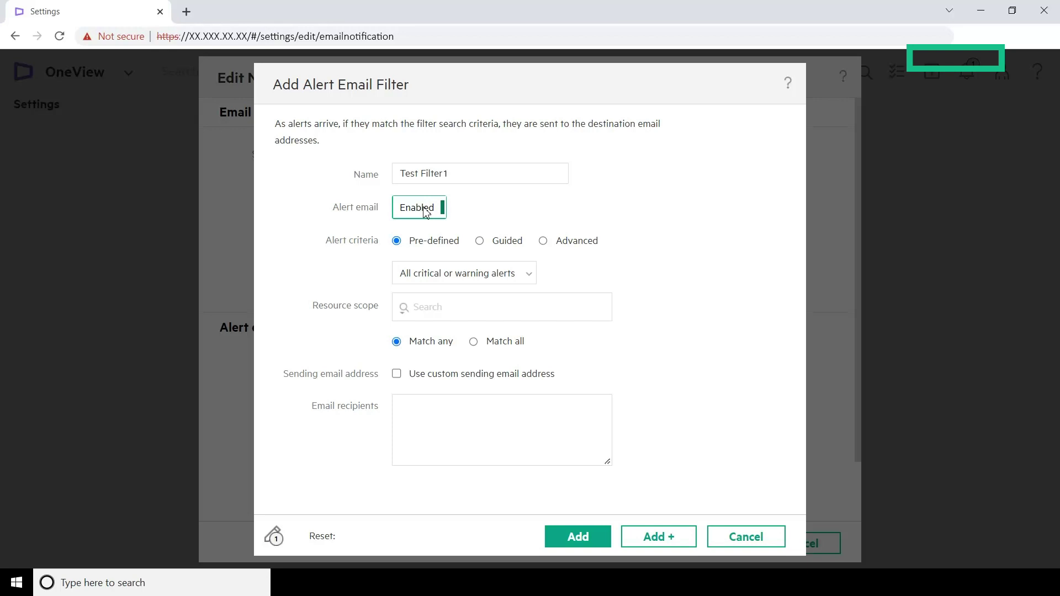
{"action": "left_click", "coordinate": [543, 241]}
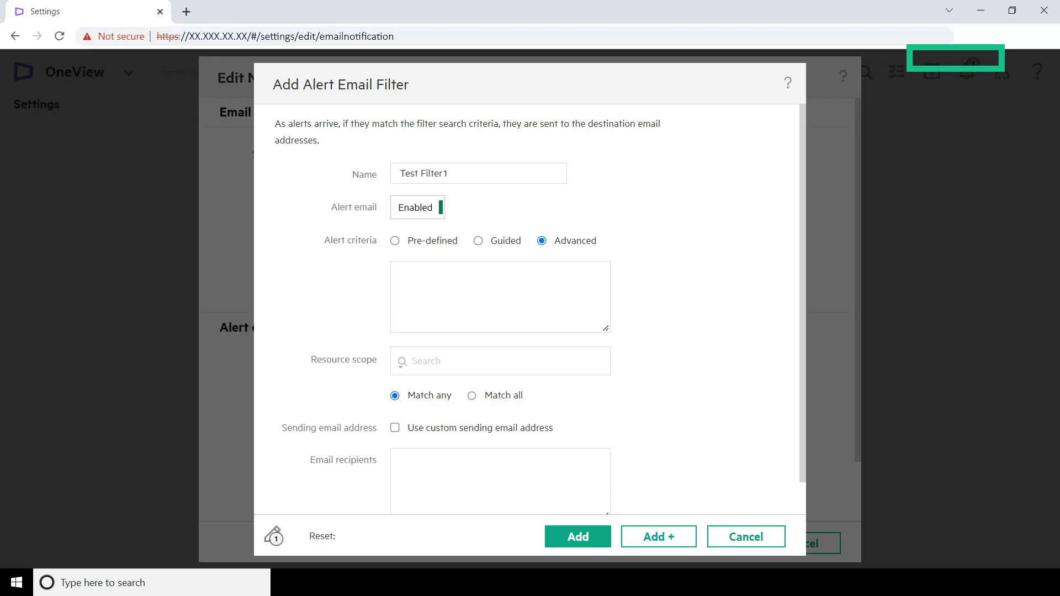
{"action": "left_click", "coordinate": [499, 296]}
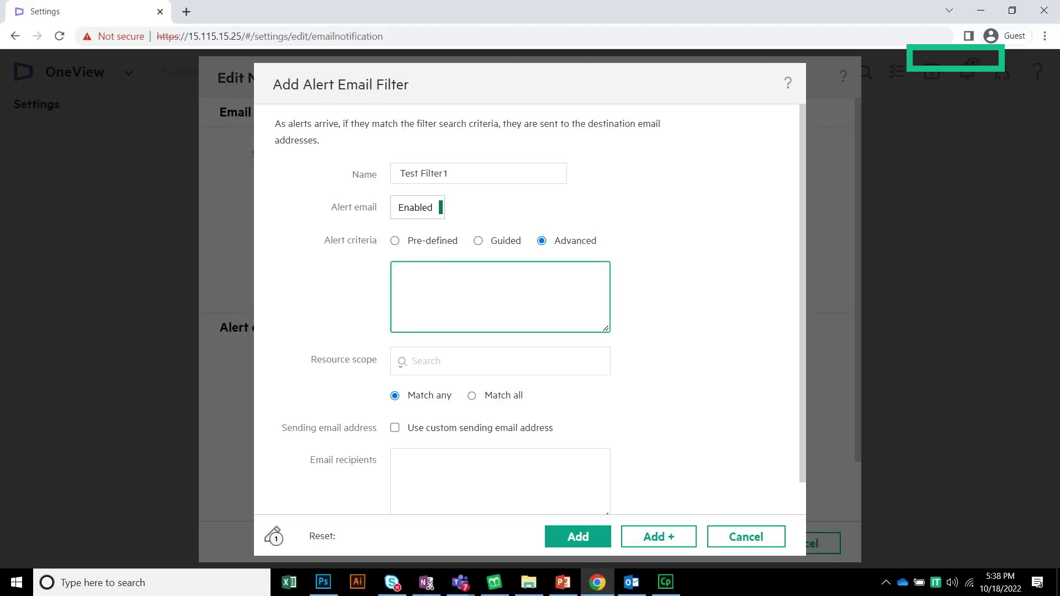
Paste the query alertTypeID:server-hardware.mp.ILOUnreachable status:critical and add the filter
{"action": "type", "text": "alertTypeID:server-hardware.mp.ILOUnreachable status:critical"}
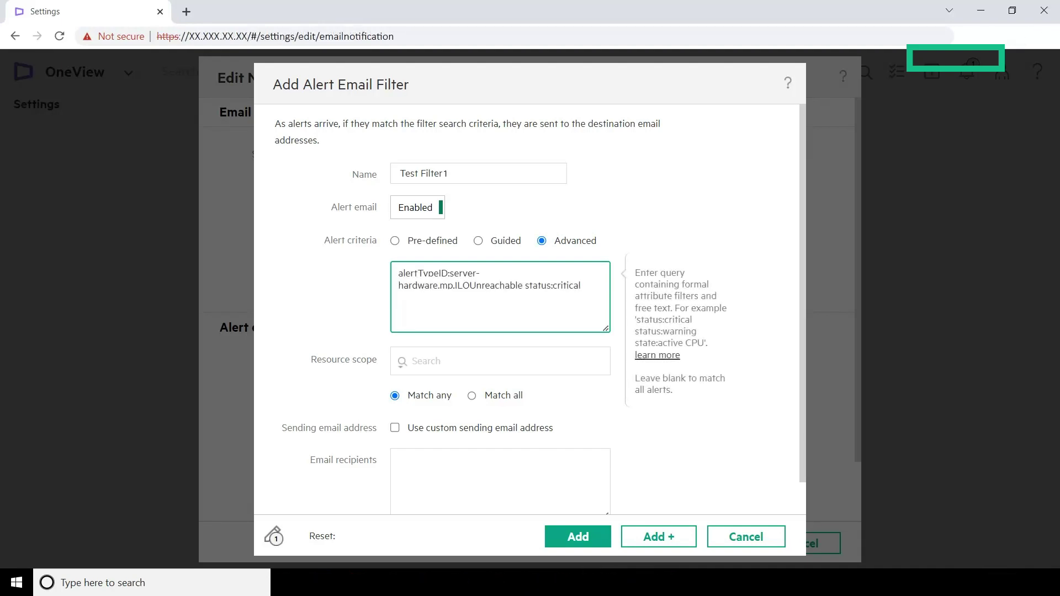
{"action": "left_click", "coordinate": [591, 538]}
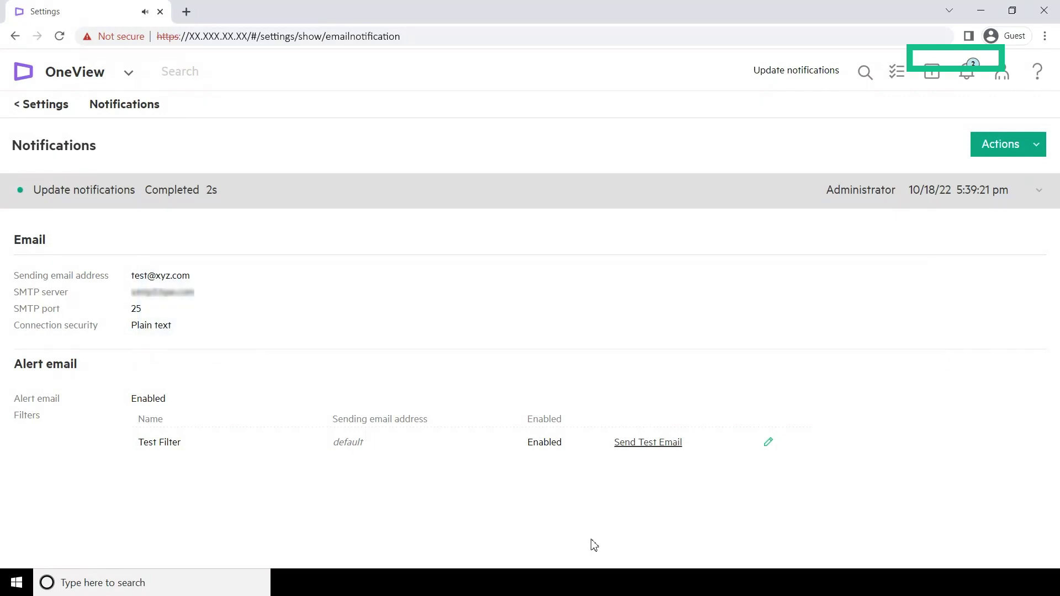
Show the Activity view for server hardware in bay 1
{"action": "left_click", "coordinate": [76, 74]}
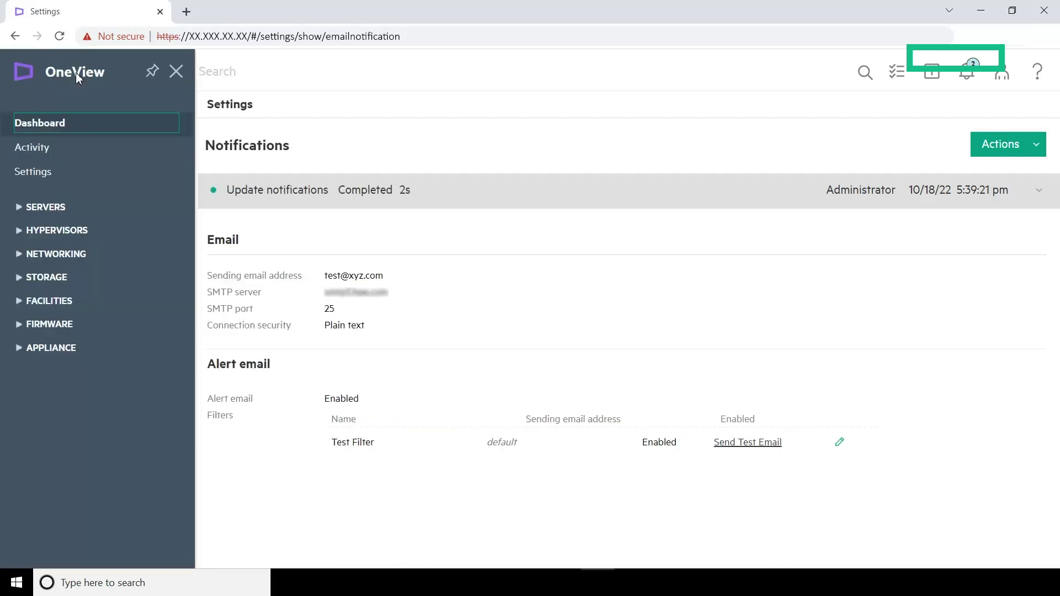
{"action": "left_click", "coordinate": [51, 207]}
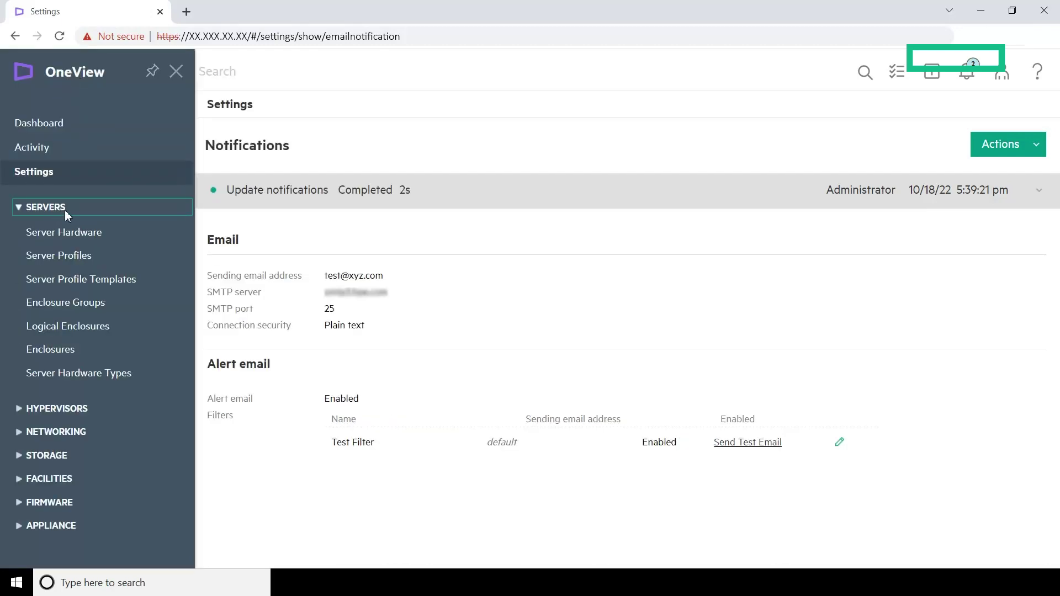
{"action": "left_click", "coordinate": [74, 232]}
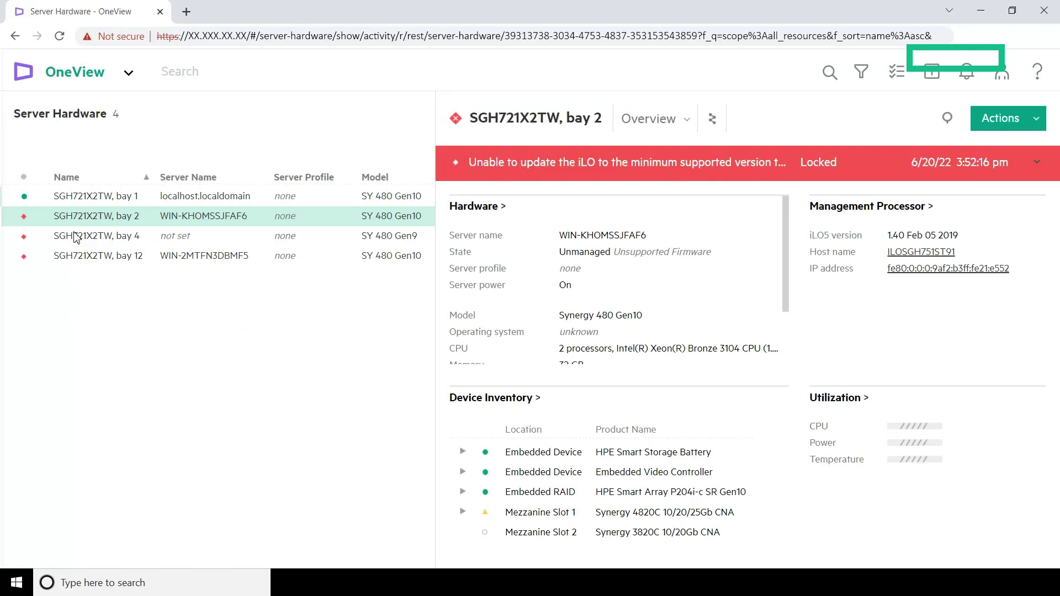
{"action": "left_click", "coordinate": [307, 202]}
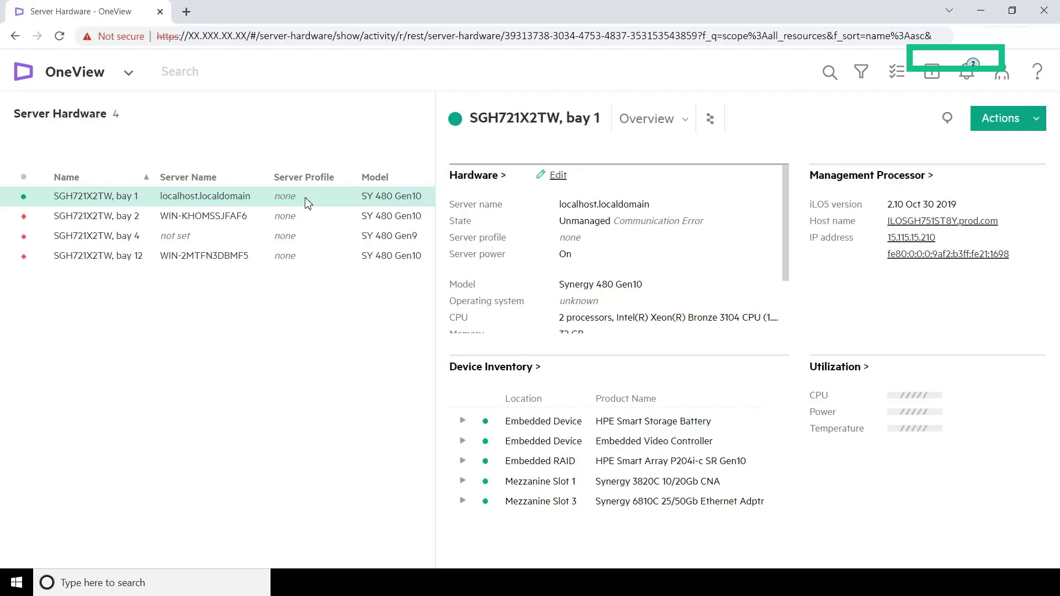
{"action": "left_click", "coordinate": [665, 127]}
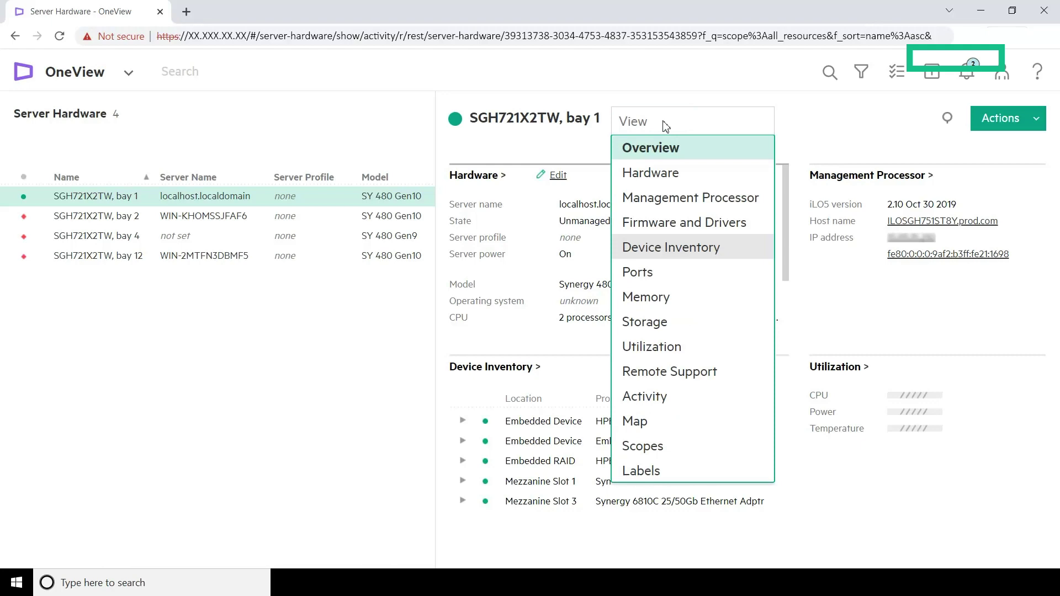
{"action": "left_click", "coordinate": [656, 400]}
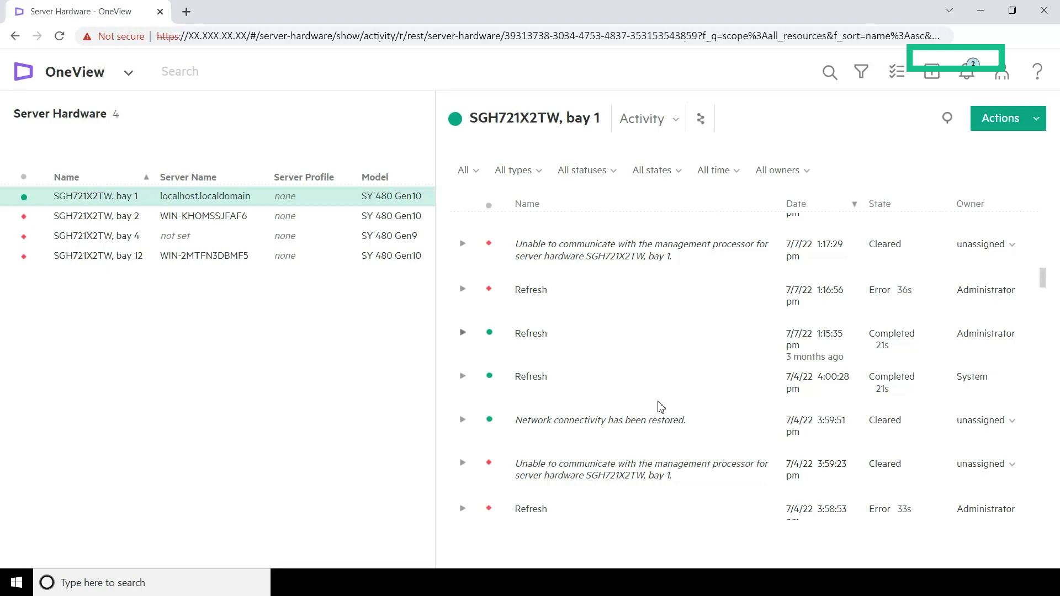
Expand the unreachable-iLO alert's event details to read alertTypeID server-hardware.mp.ILOUnreachable
{"action": "left_click", "coordinate": [464, 499]}
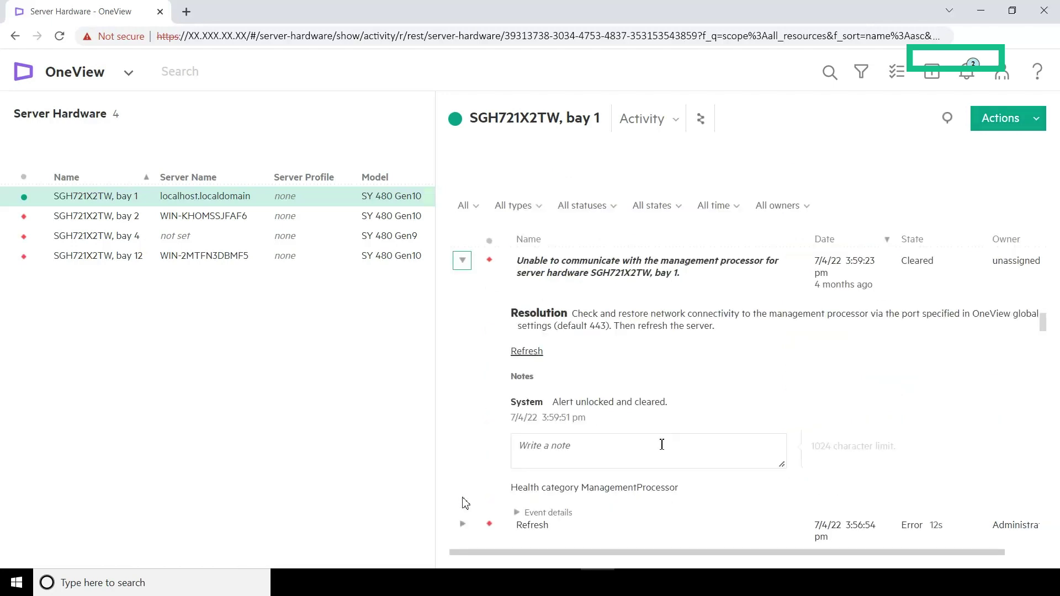
{"action": "left_click", "coordinate": [518, 512]}
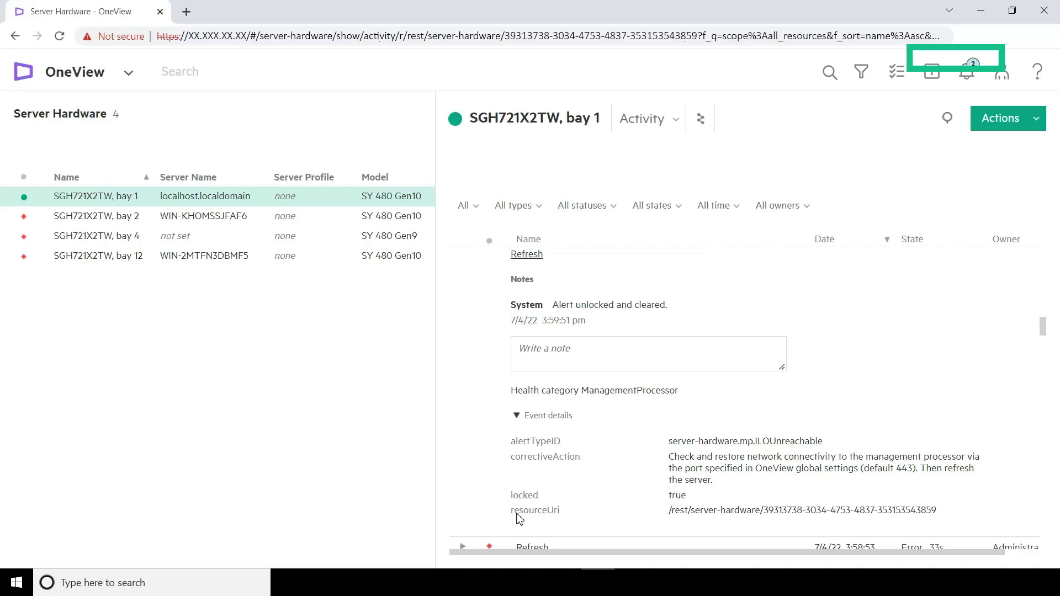
{"action": "left_click", "coordinate": [57, 74]}
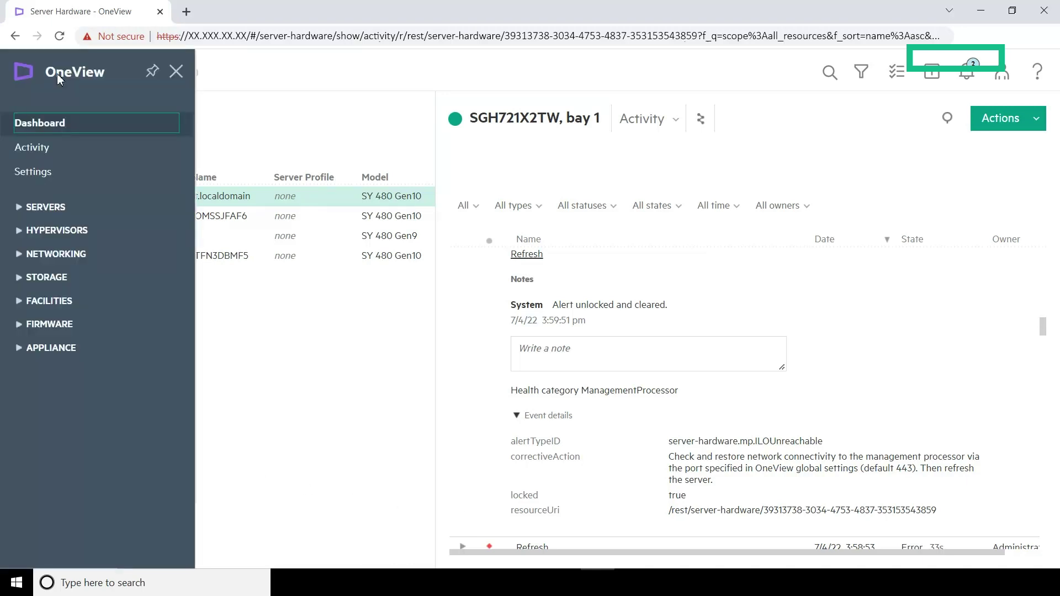
Search Activity for 'AlertTypeID: server-hardware.mp.ILOUnreachable status:critical', then go to Settings
{"action": "left_click", "coordinate": [44, 151]}
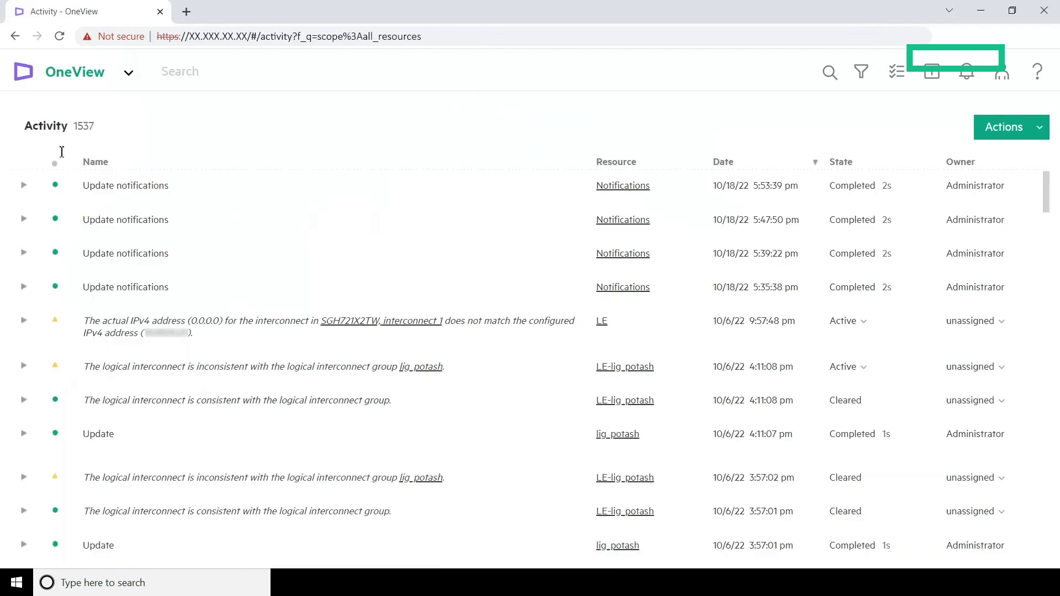
{"action": "left_click", "coordinate": [165, 72]}
{"action": "type", "text": "AlertTypeID:"}
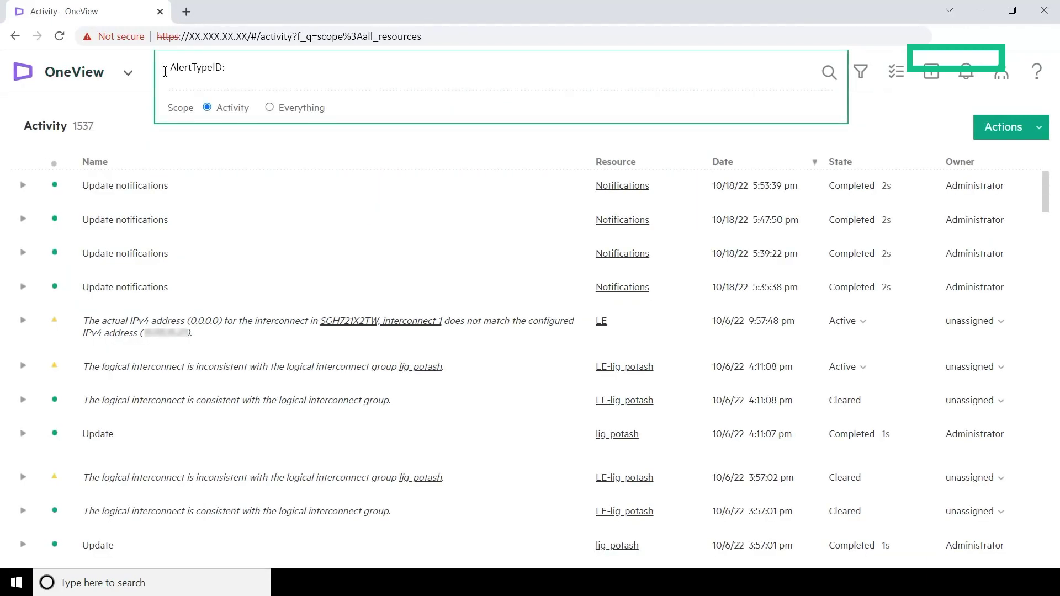
{"action": "type", "text": "server-hardware.mp.ILOUnreachable"}
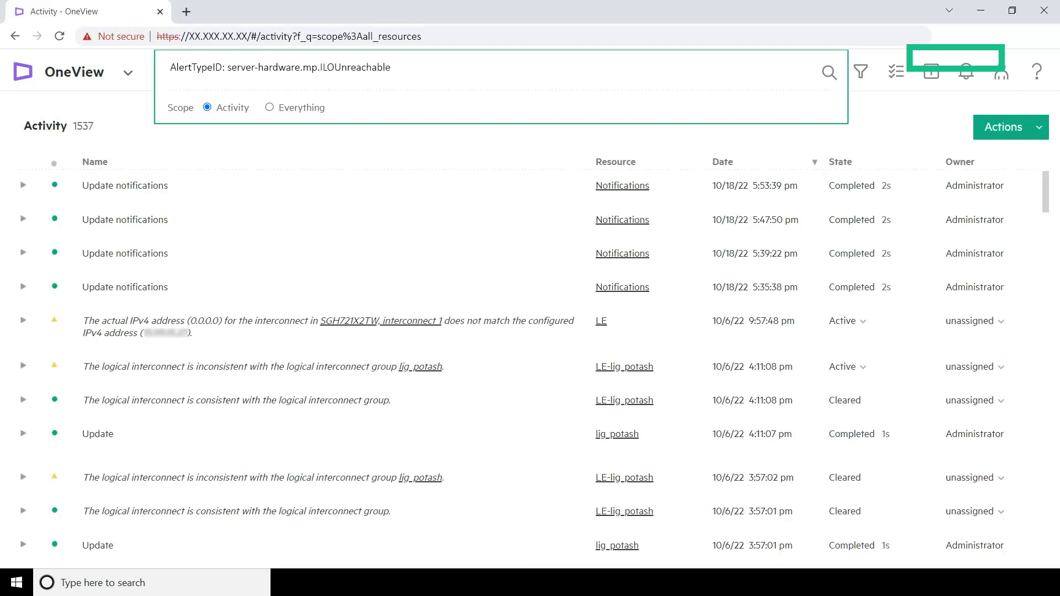
{"action": "type", "text": "status:critical"}
{"action": "key", "text": "Return"}
{"action": "left_click", "coordinate": [67, 75]}
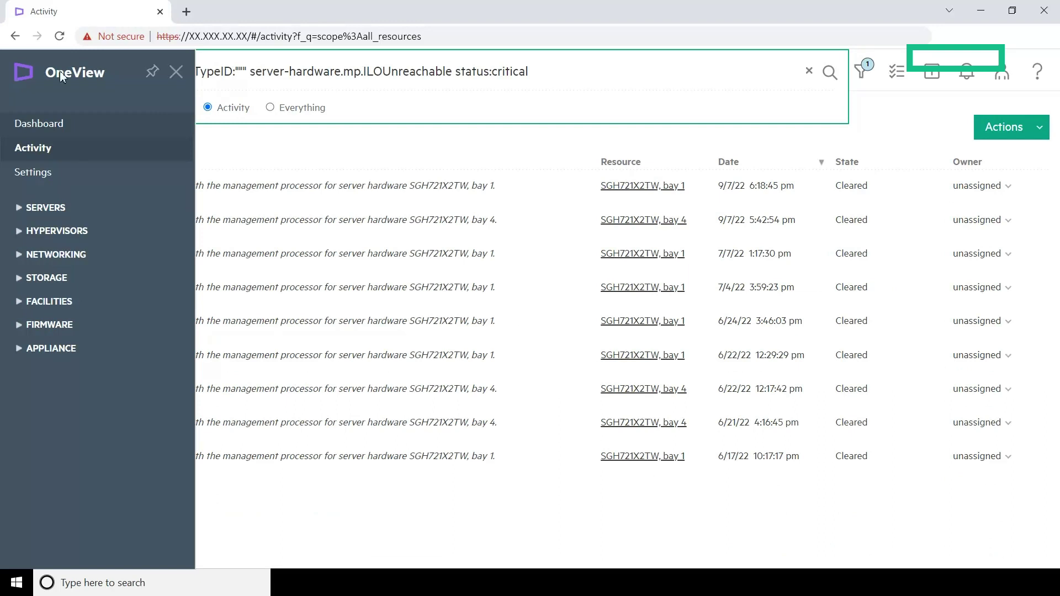
{"action": "left_click", "coordinate": [55, 176]}
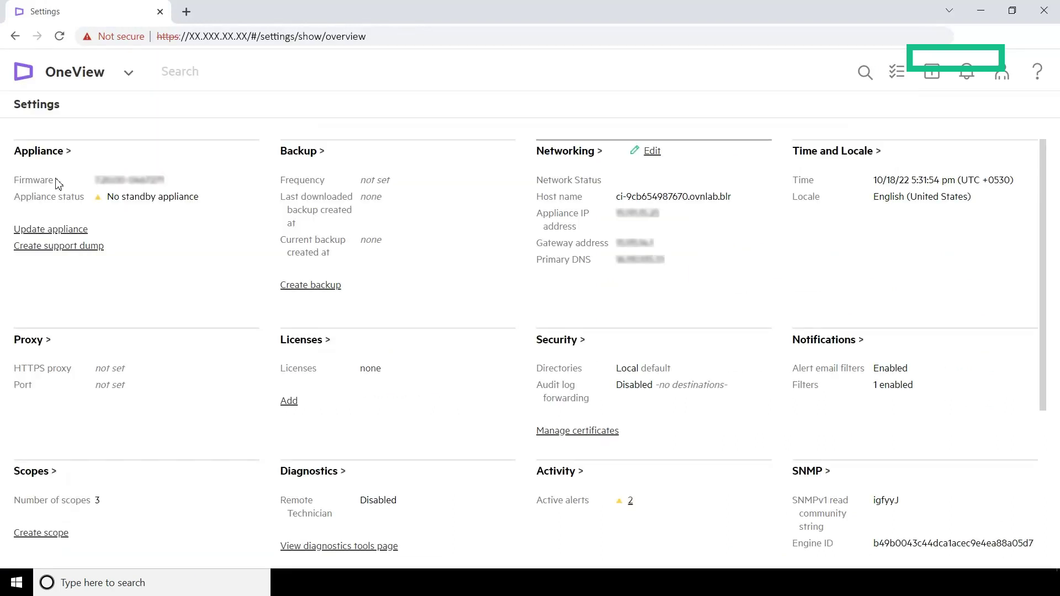
Edit the notification settings and open the Test Filter1 alert email filter
{"action": "left_click", "coordinate": [833, 347]}
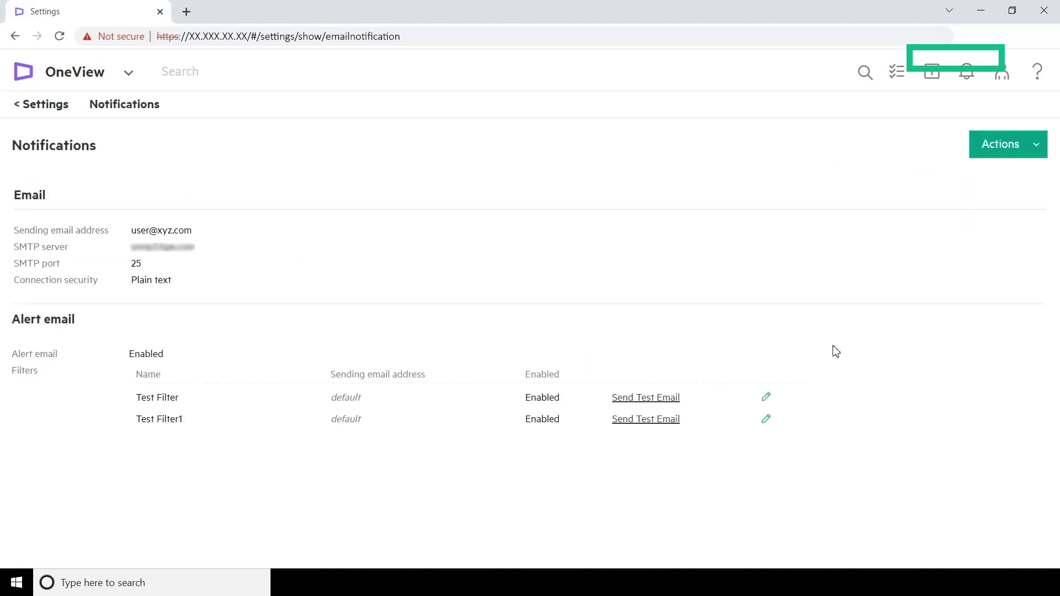
{"action": "left_click", "coordinate": [1036, 146]}
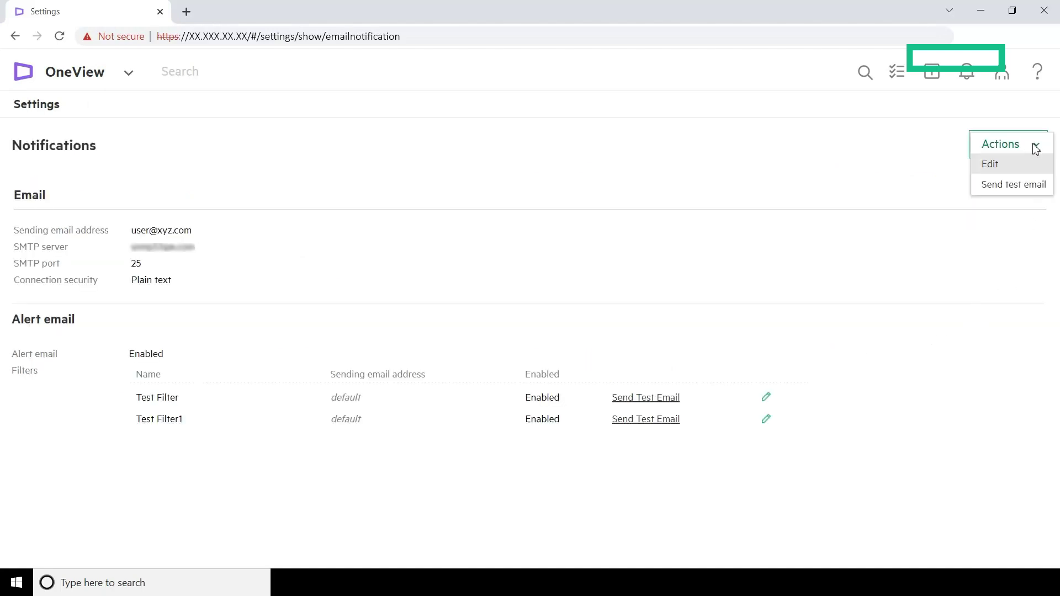
{"action": "left_click", "coordinate": [1008, 164]}
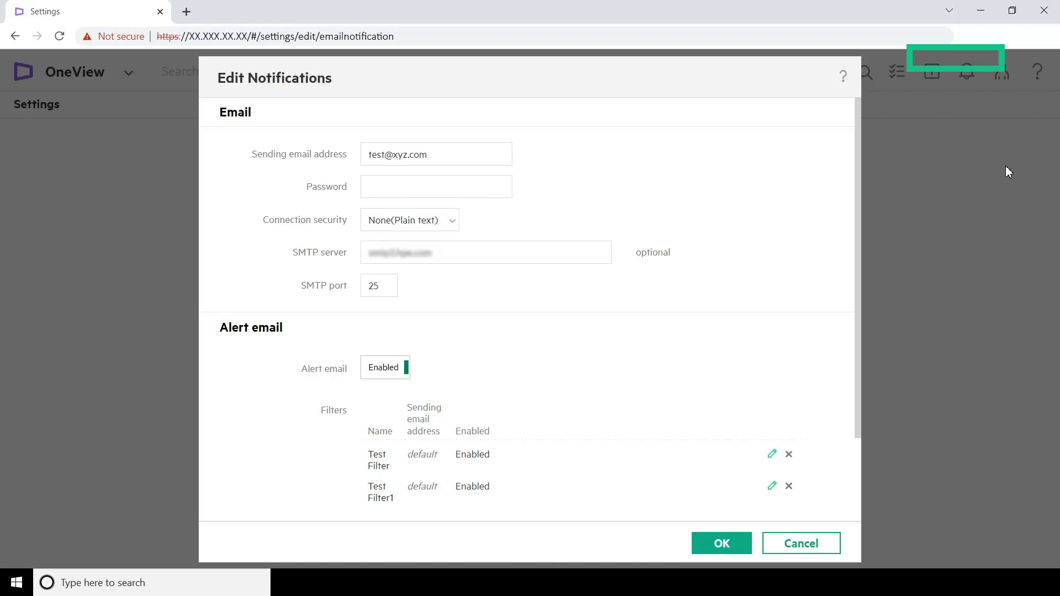
{"action": "left_click", "coordinate": [772, 486]}
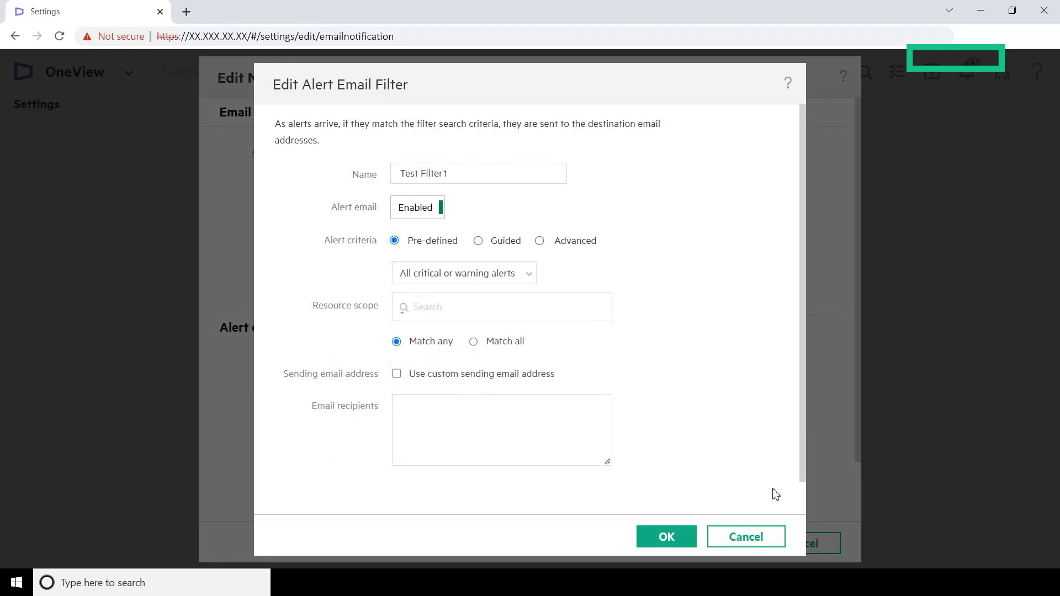
Switch Test Filter1 to Advanced criteria and enable a custom sending email address
{"action": "left_click", "coordinate": [540, 242]}
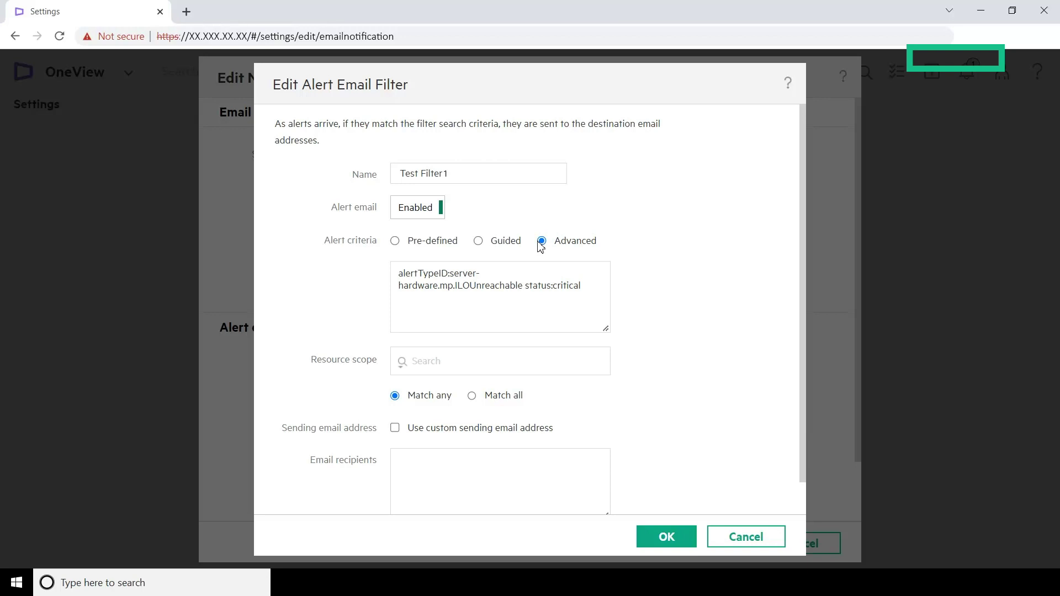
{"action": "left_click", "coordinate": [394, 429]}
{"action": "scroll", "coordinate": [524, 331], "scroll_direction": "down", "scroll_amount": 2}
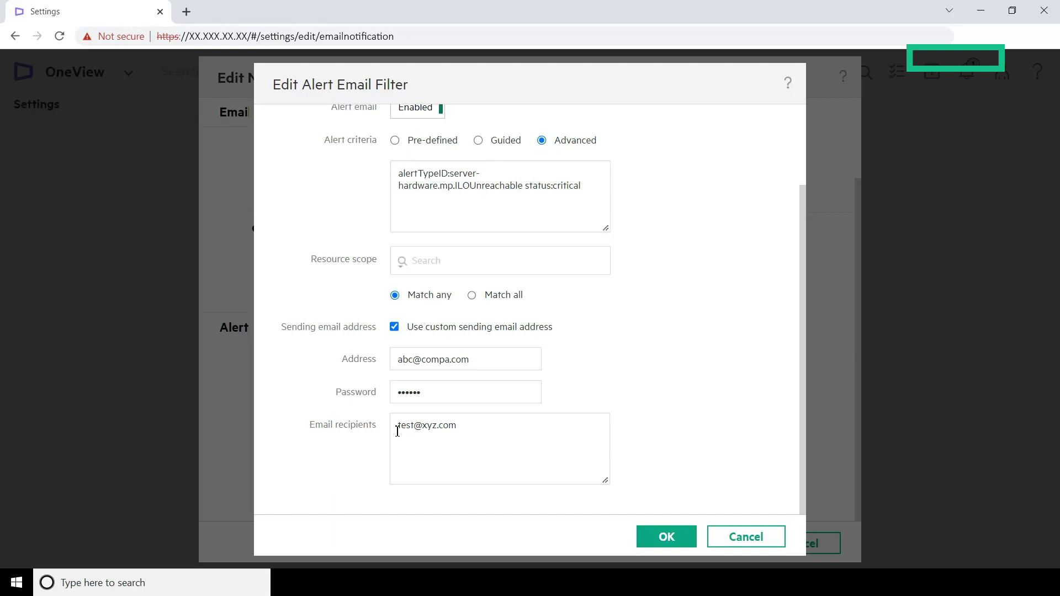
Replace the sending address, set resource scope to cluster, and save Test Filter1
{"action": "triple_click", "coordinate": [401, 359]}
{"action": "left_click", "coordinate": [403, 266]}
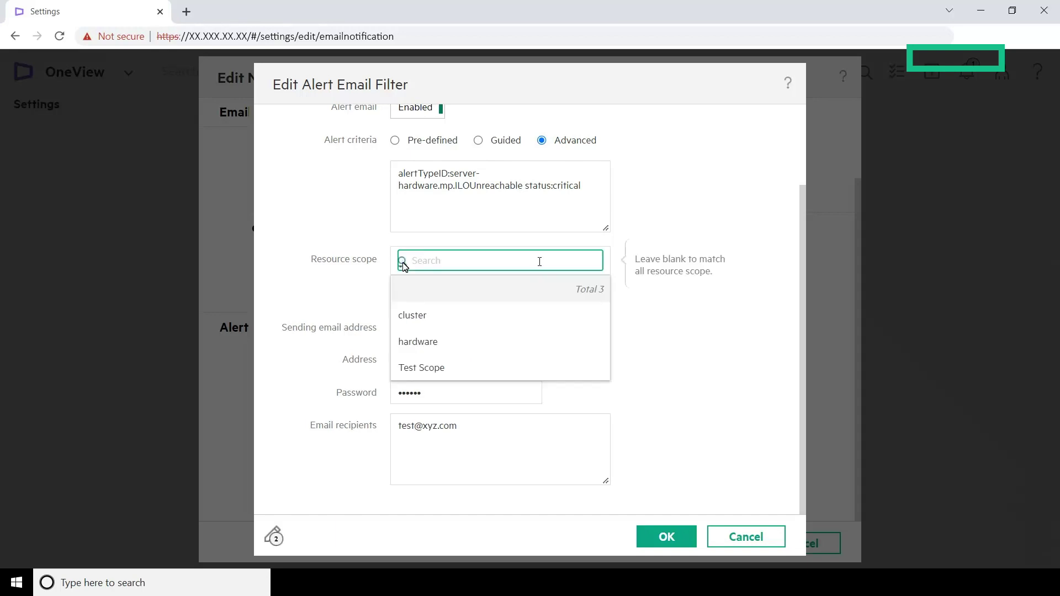
{"action": "left_click", "coordinate": [410, 322]}
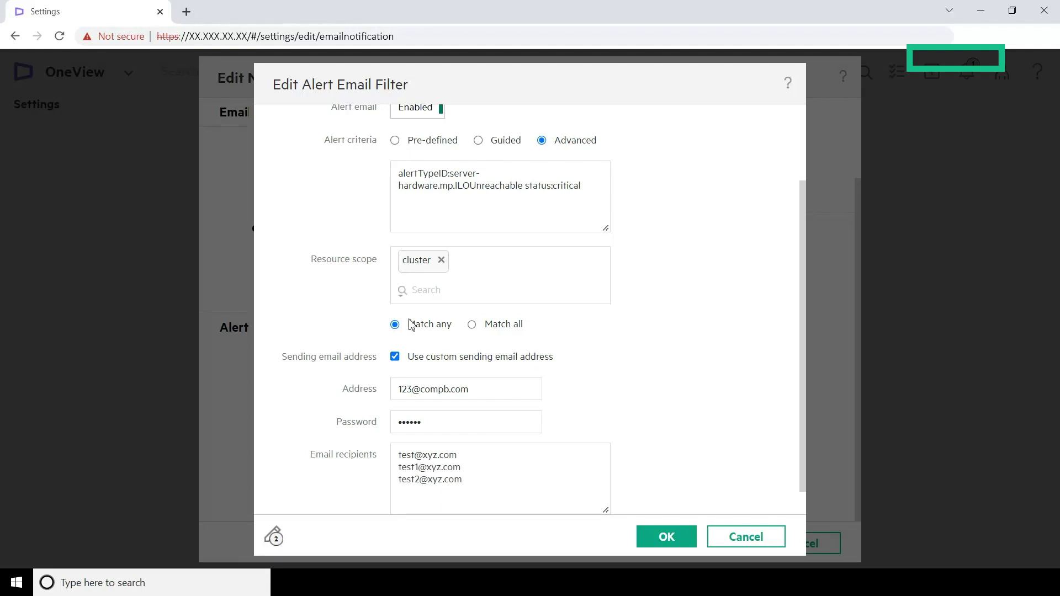
{"action": "left_click", "coordinate": [666, 536]}
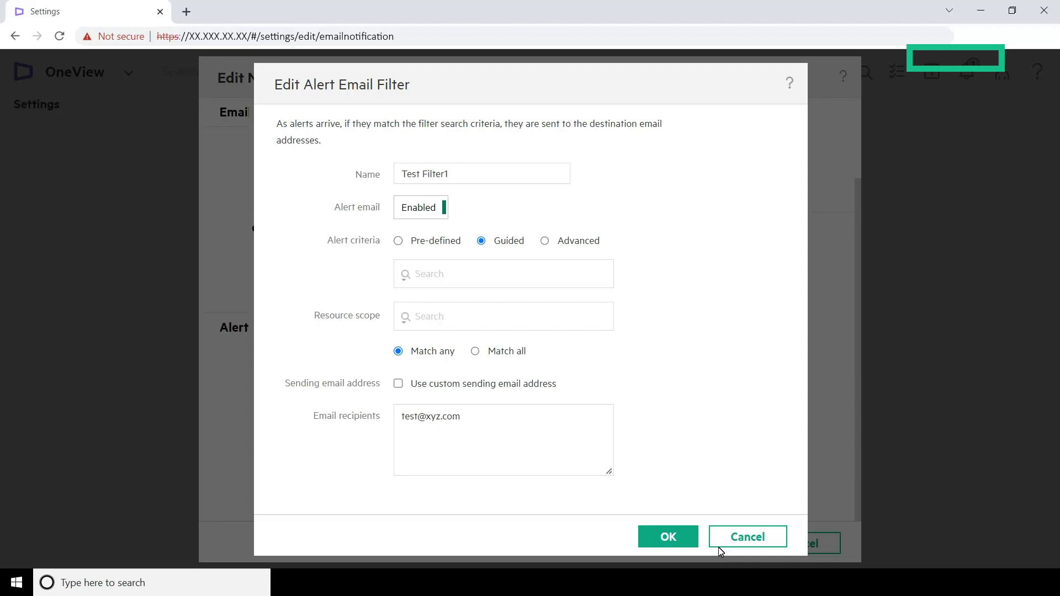
Bring up the list of guided alert criteria for Test Filter1
{"action": "left_click", "coordinate": [406, 280]}
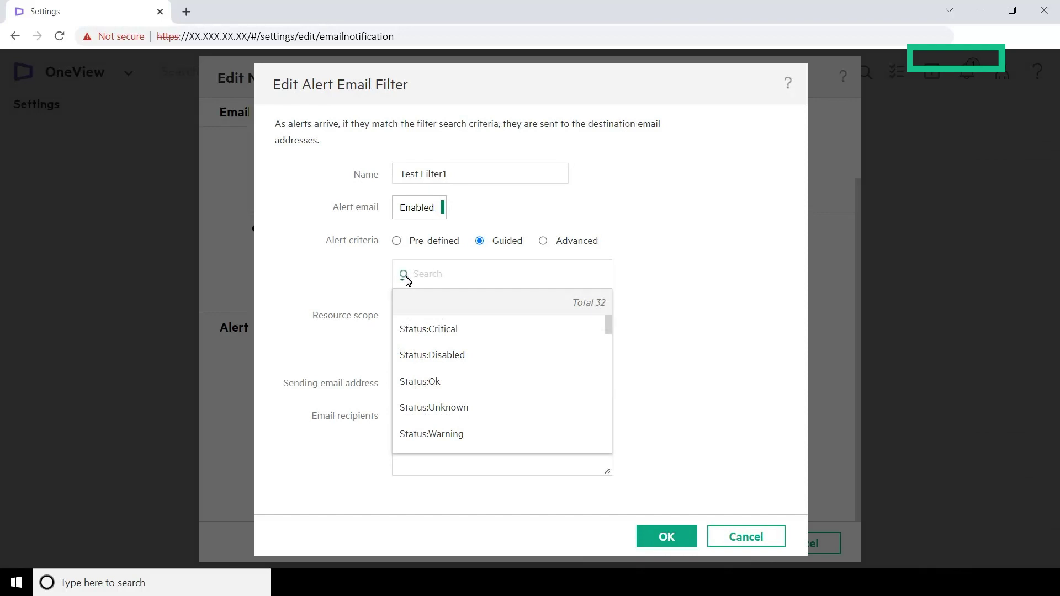
Add Status:Critical to Test Filter1's alert criteria and convert it to an advanced query
{"action": "left_click", "coordinate": [440, 329]}
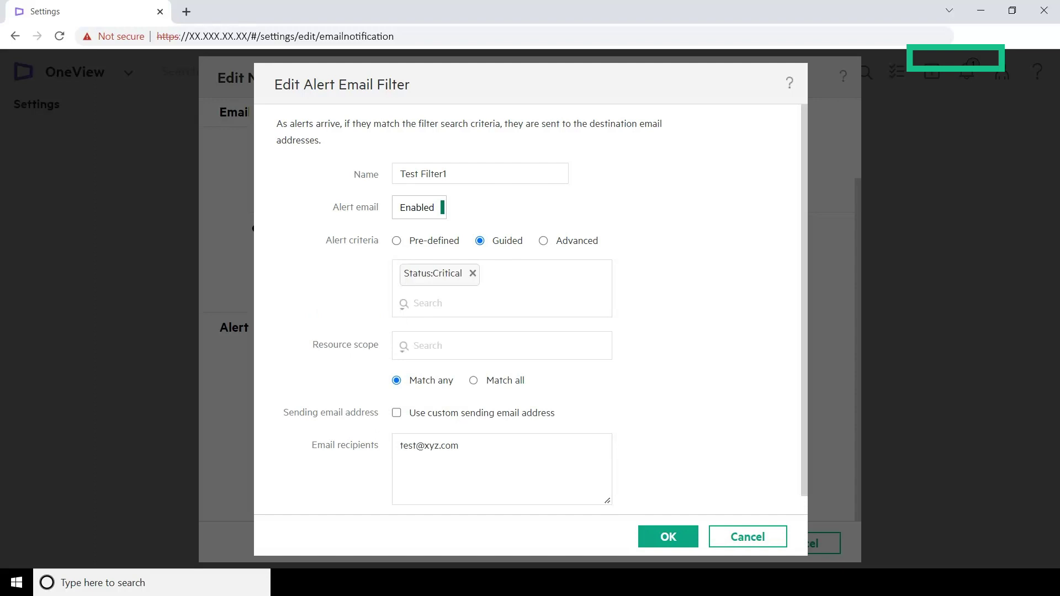
{"action": "left_click", "coordinate": [543, 241]}
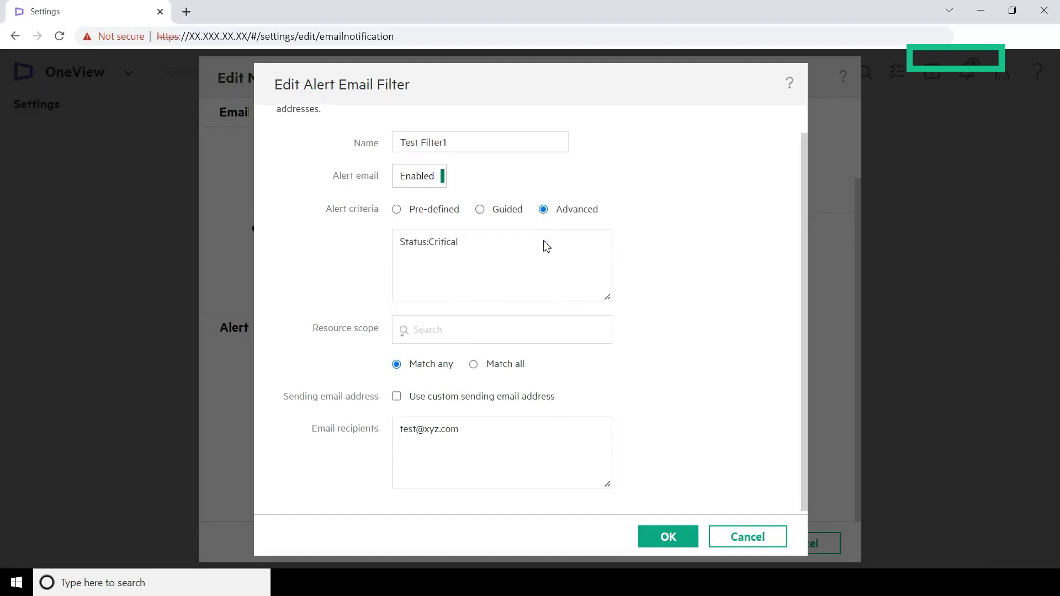